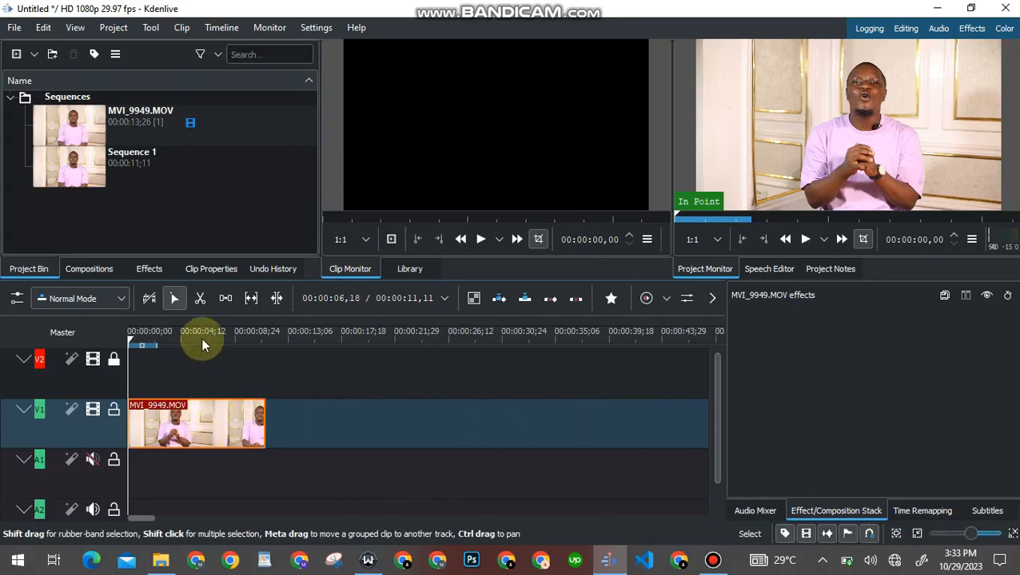
# Search the effects list for 'trans' and drop Transform onto the MVI_9949.MOV clip
pyautogui.click(148, 270)
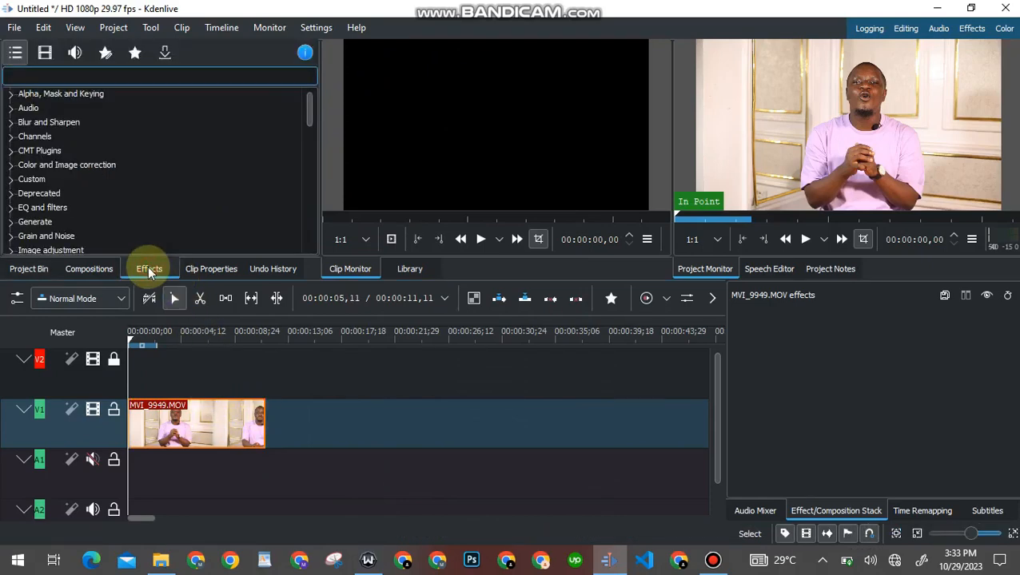
pyautogui.write('t')
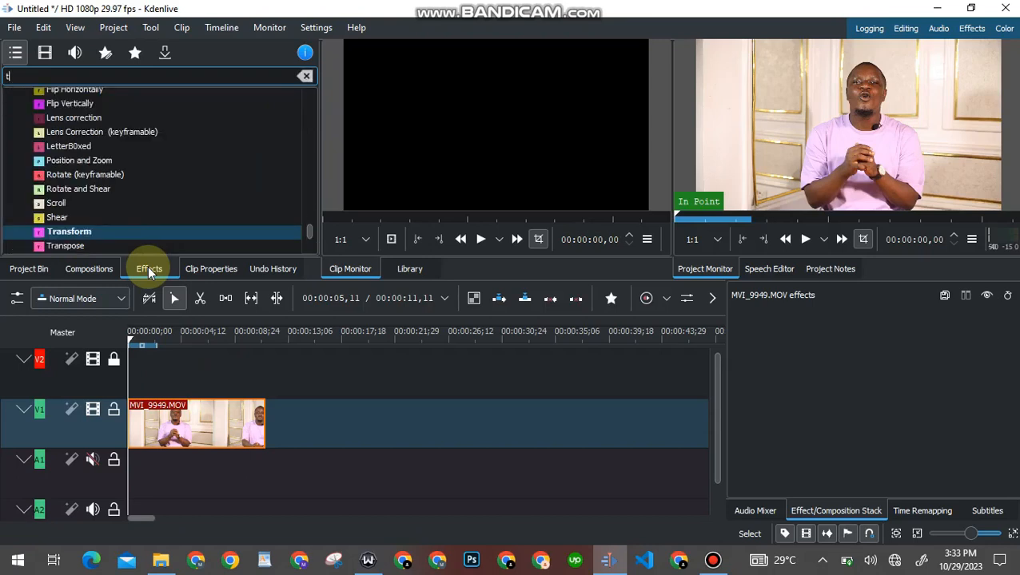
pyautogui.write('rans')
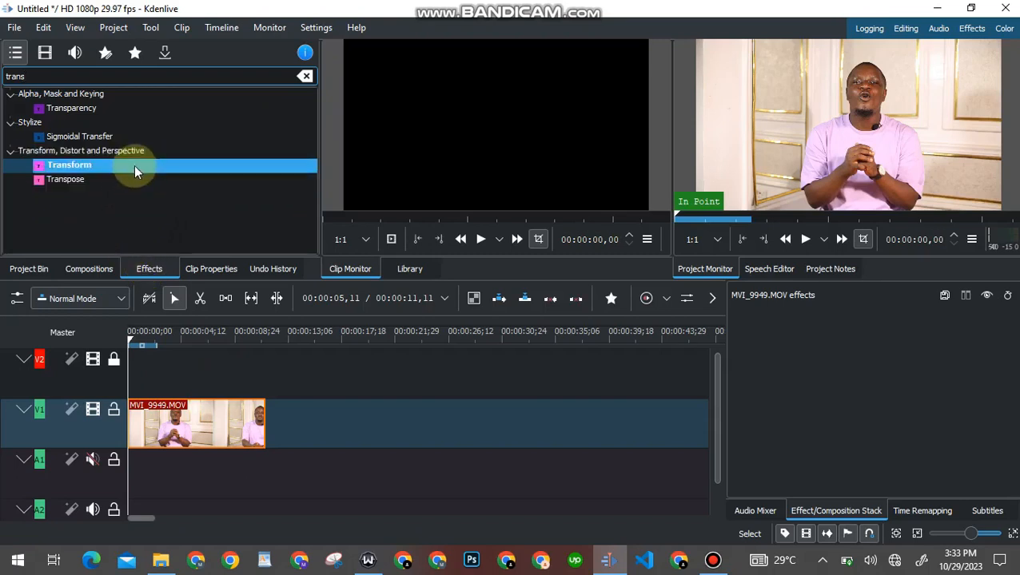
pyautogui.moveTo(132, 163); pyautogui.dragTo(182, 415)
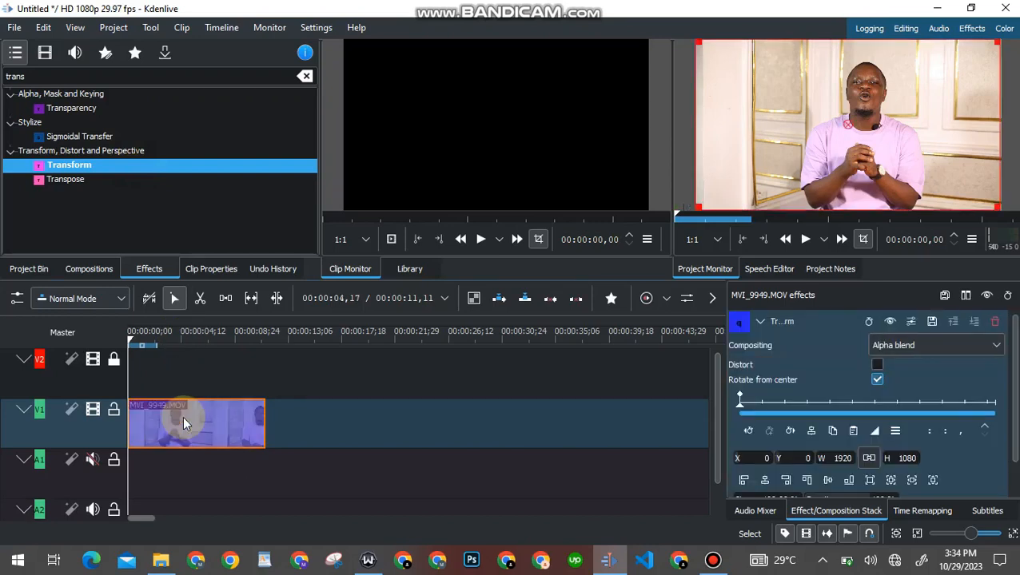
pyautogui.click(182, 416)
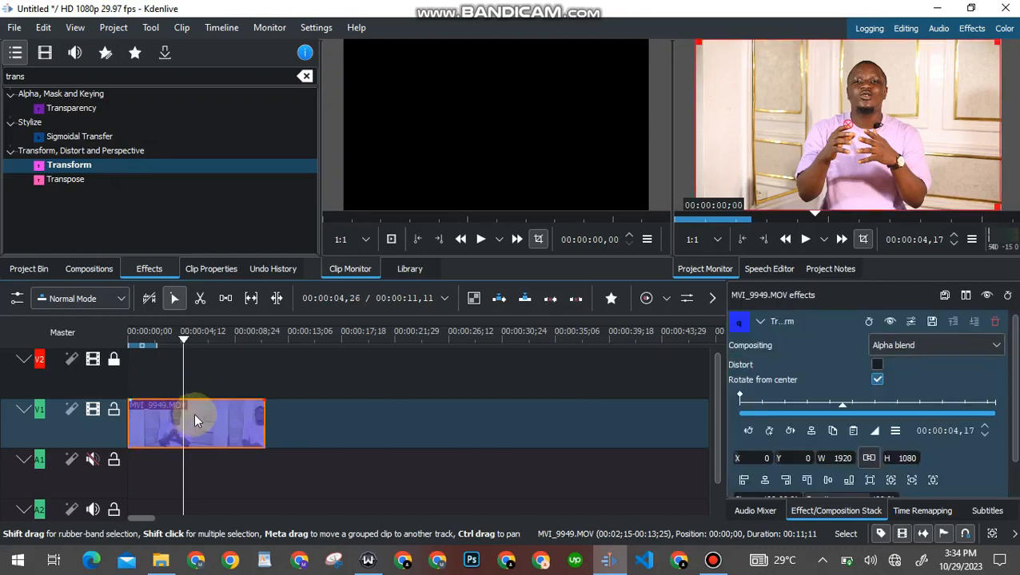
pyautogui.moveTo(184, 344); pyautogui.dragTo(126, 331)
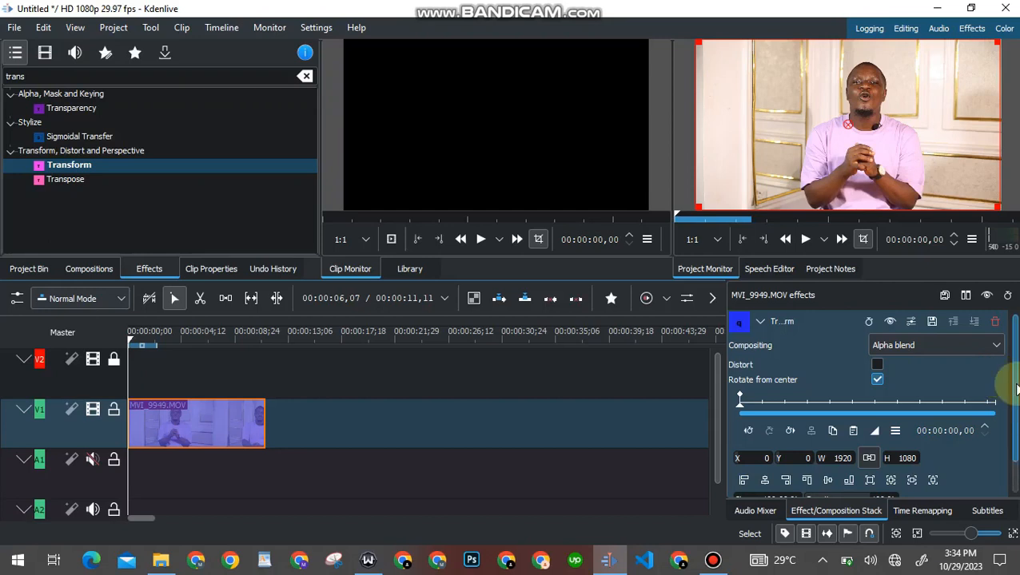
pyautogui.moveTo(1015, 389); pyautogui.dragTo(1004, 455)
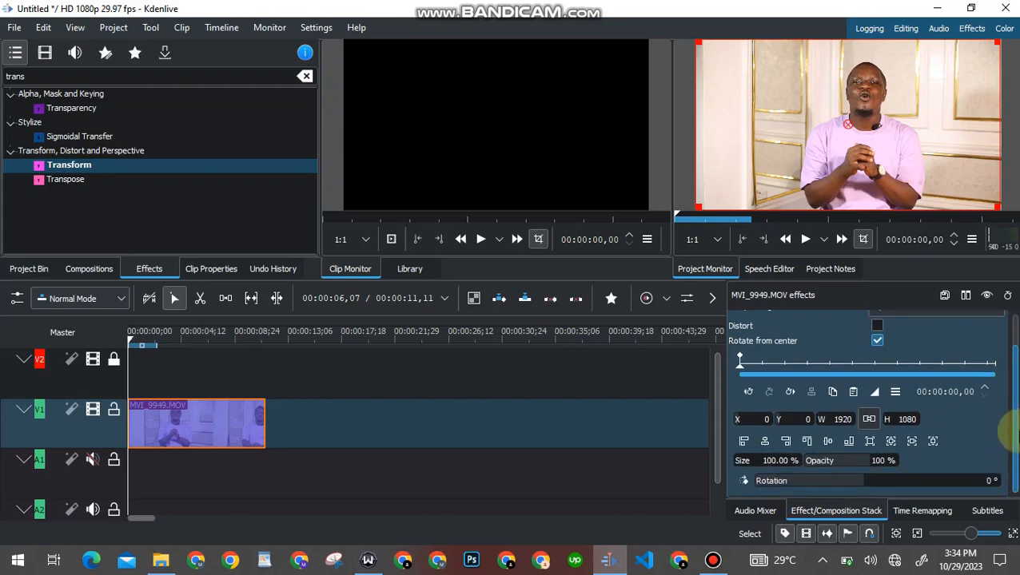
pyautogui.scroll(1, 1013, 414)
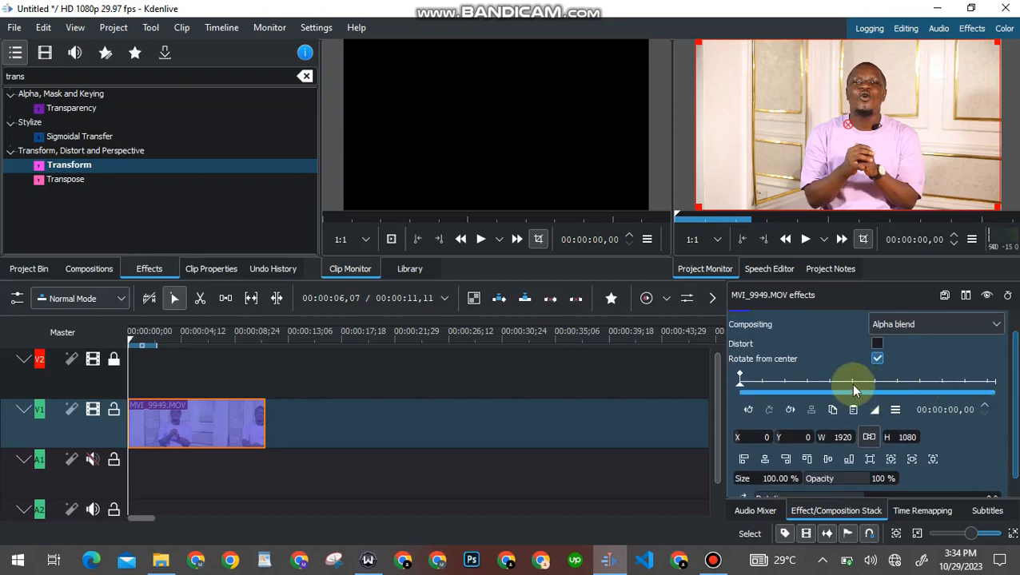
# Place the effect playhead at 00:00:01,24 and add a full-frame Transform keyframe there
pyautogui.click(786, 386)
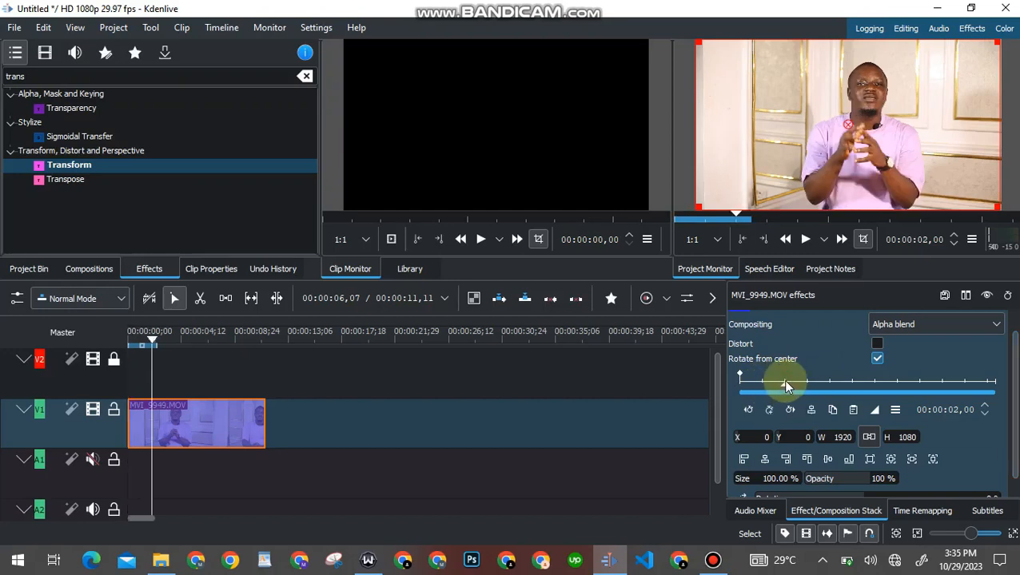
pyautogui.click(828, 386)
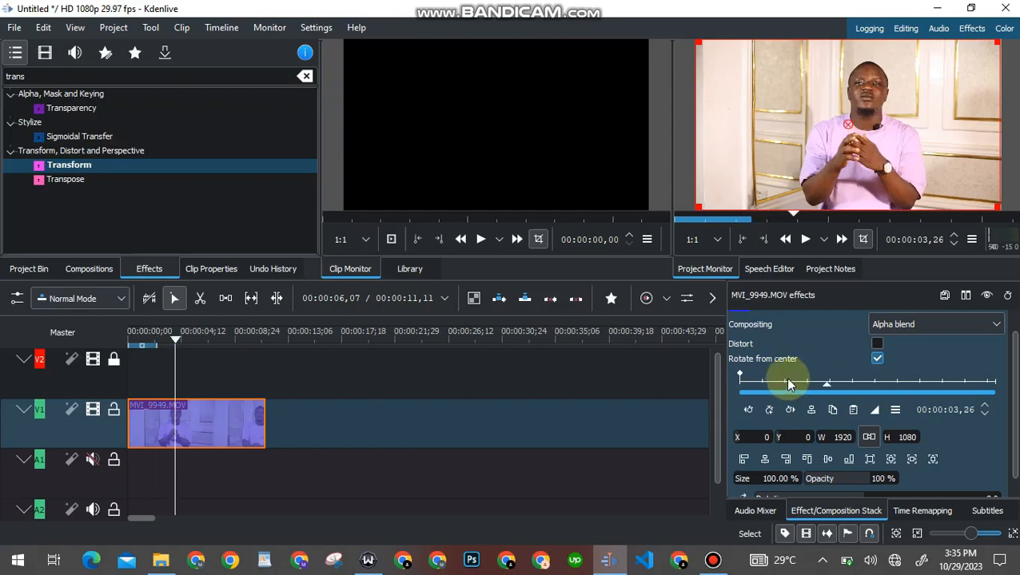
pyautogui.moveTo(790, 384); pyautogui.dragTo(870, 384)
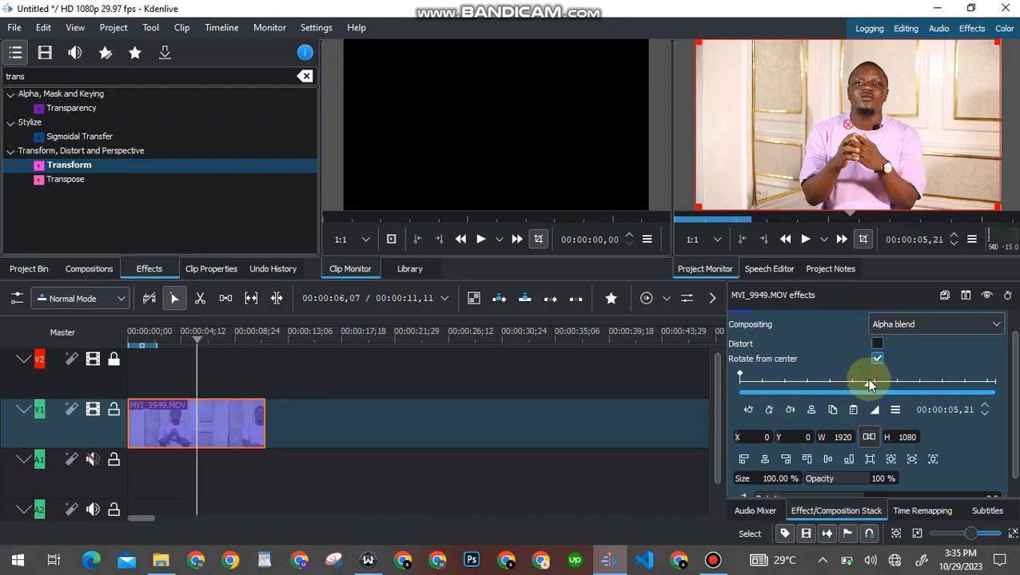
pyautogui.click(781, 385)
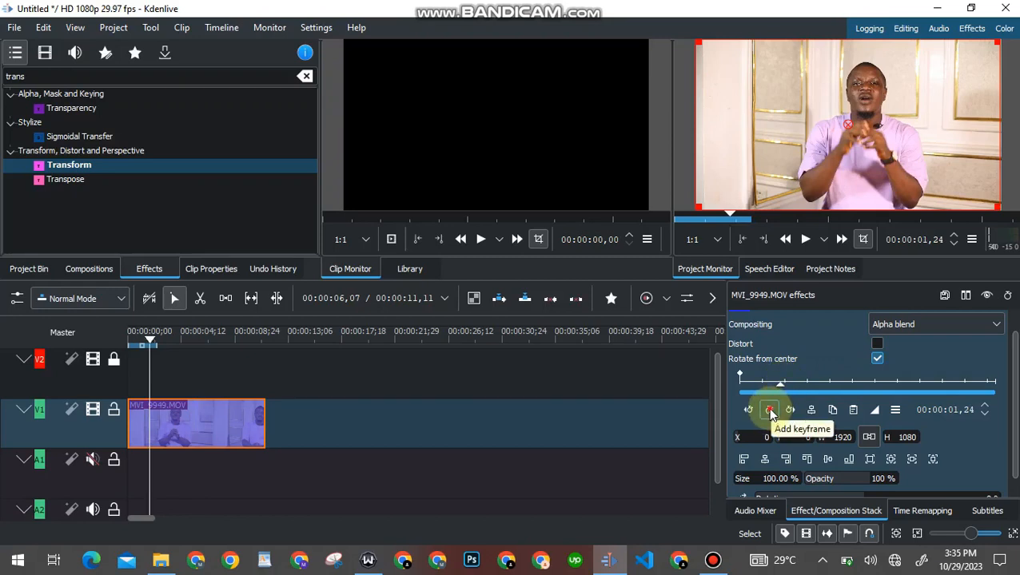
pyautogui.click(770, 412)
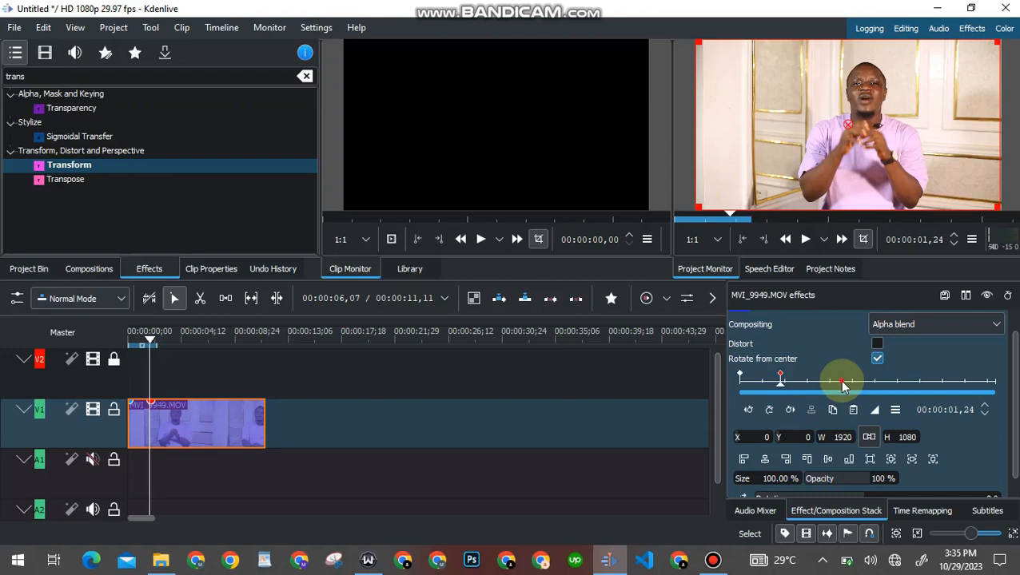
# Position the effect ruler at 00:00:03,28 and add a Transform keyframe there
pyautogui.moveTo(841, 383); pyautogui.dragTo(825, 381)
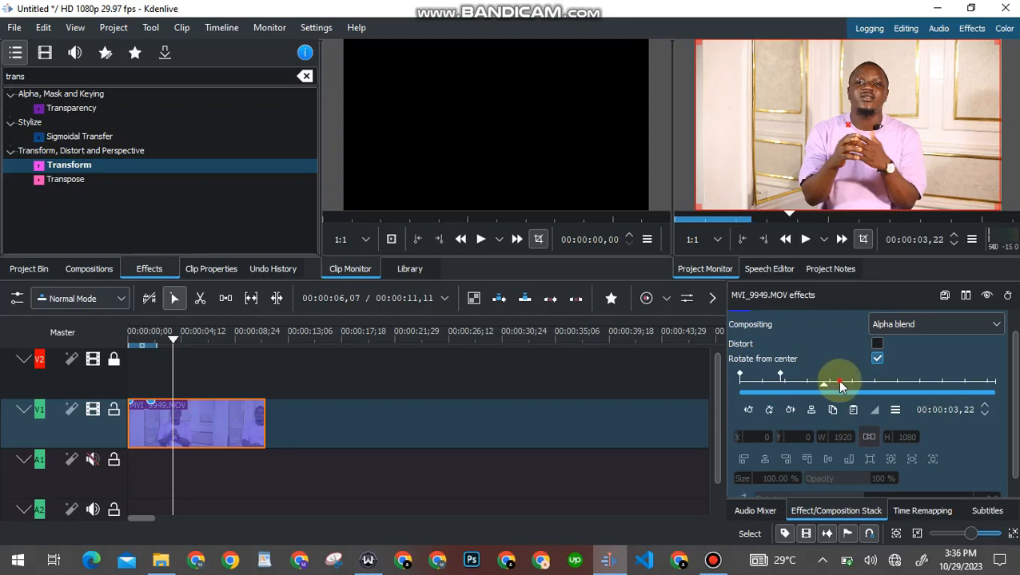
pyautogui.click(840, 384)
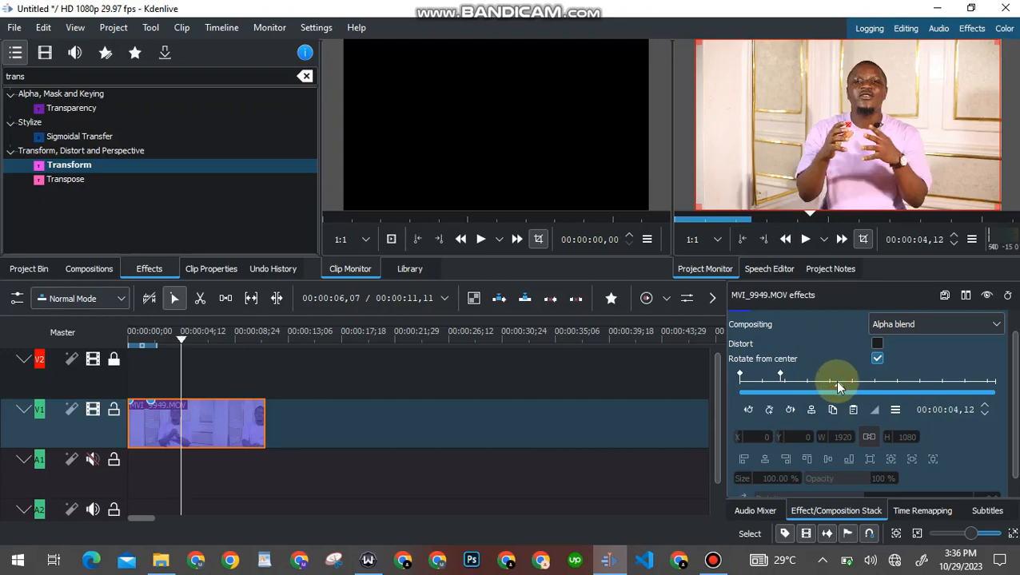
pyautogui.moveTo(841, 385); pyautogui.dragTo(826, 383)
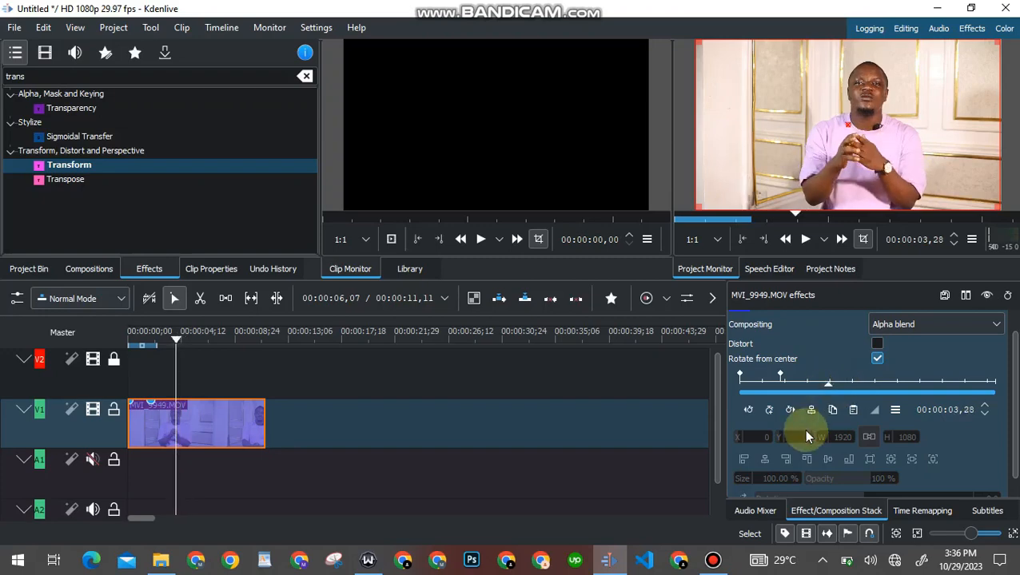
pyautogui.click(769, 409)
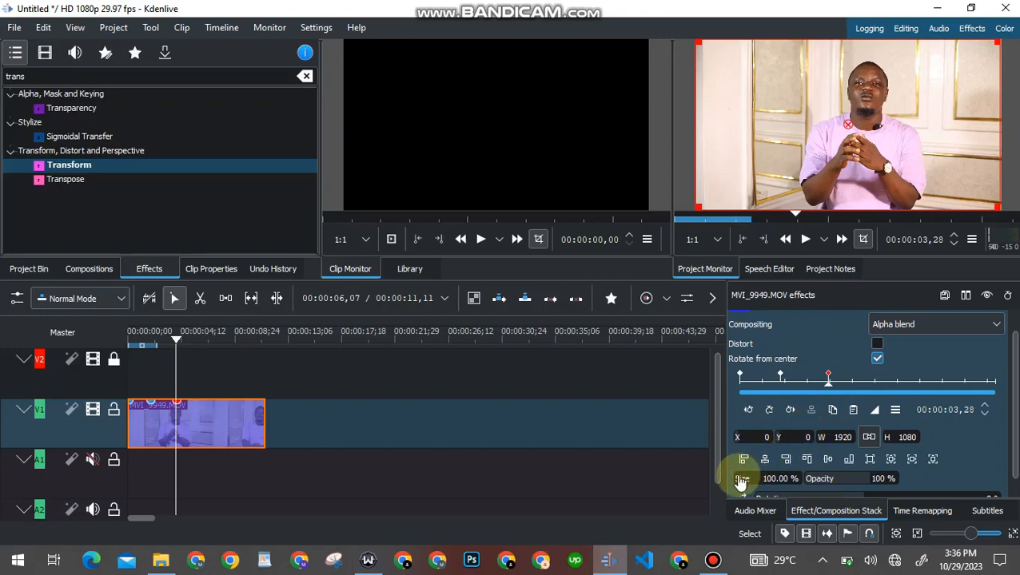
# Set the 00:00:03,28 keyframe to 314.17% size at X -2411, Y -414, framing the speaker's face
pyautogui.moveTo(741, 482); pyautogui.dragTo(788, 485)
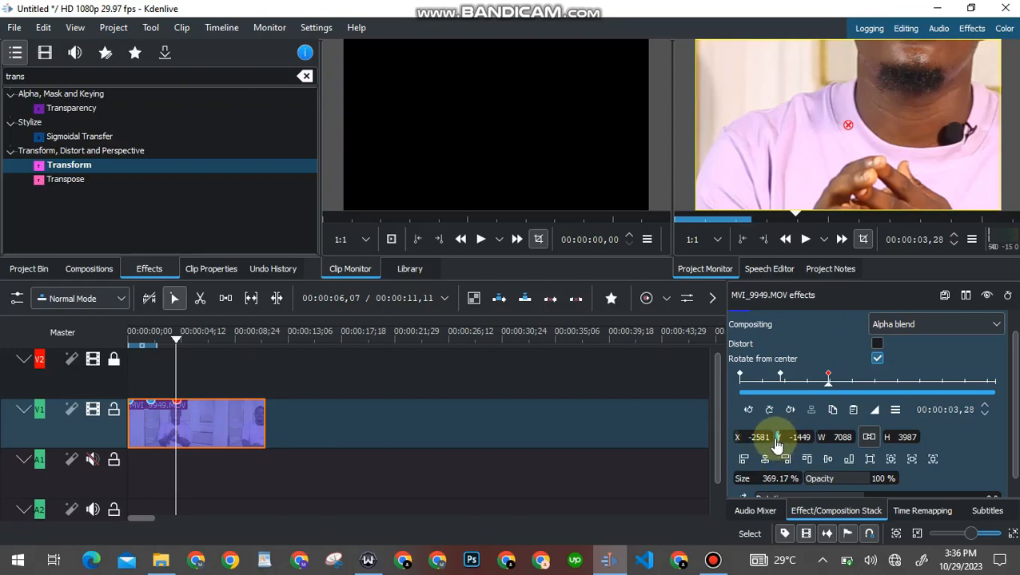
pyautogui.moveTo(774, 446); pyautogui.dragTo(1005, 438)
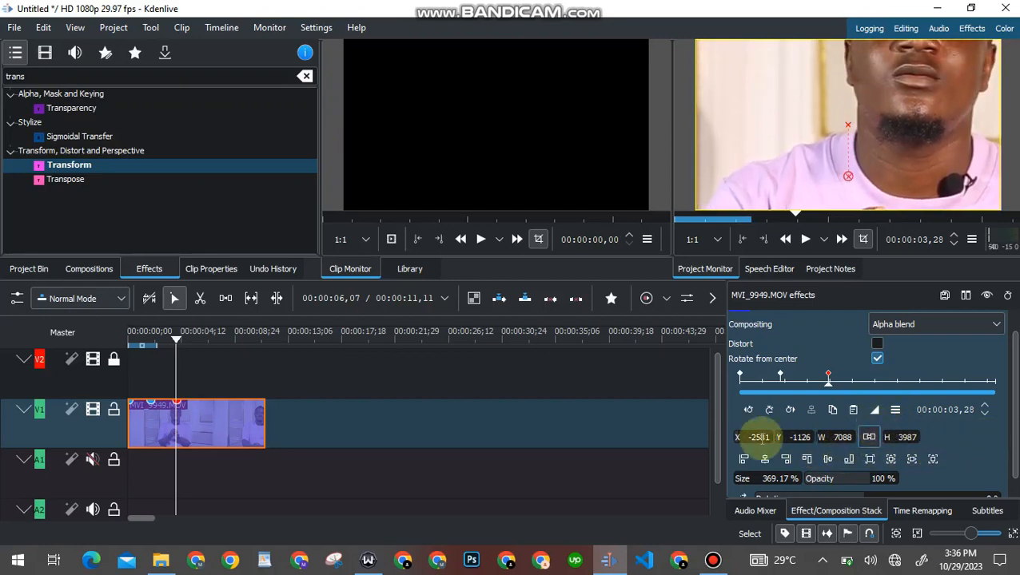
pyautogui.moveTo(761, 438); pyautogui.dragTo(1015, 439)
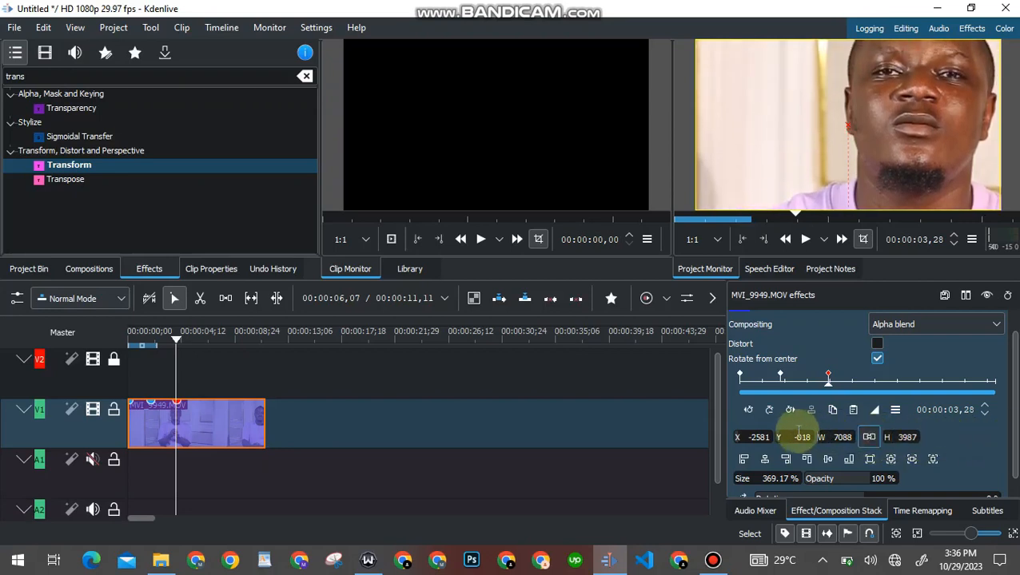
pyautogui.moveTo(776, 439); pyautogui.dragTo(854, 466)
pyautogui.moveTo(878, 462); pyautogui.dragTo(888, 461)
pyautogui.moveTo(736, 487)
pyautogui.mouseDown()
pyautogui.moveTo(708, 480)
pyautogui.moveTo(718, 487)
pyautogui.mouseUp()
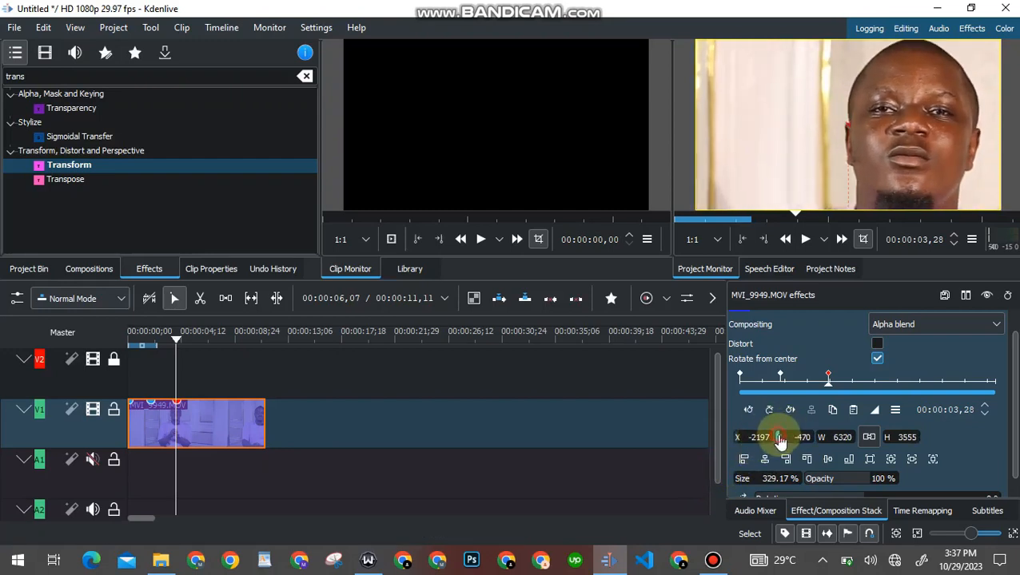
pyautogui.moveTo(781, 440); pyautogui.dragTo(770, 441)
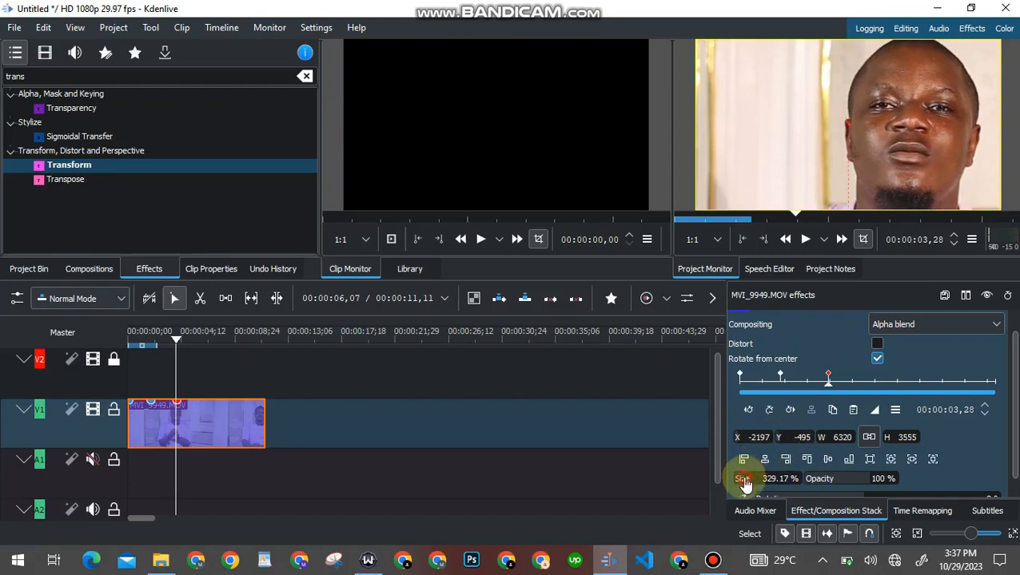
pyautogui.moveTo(742, 480); pyautogui.dragTo(737, 484)
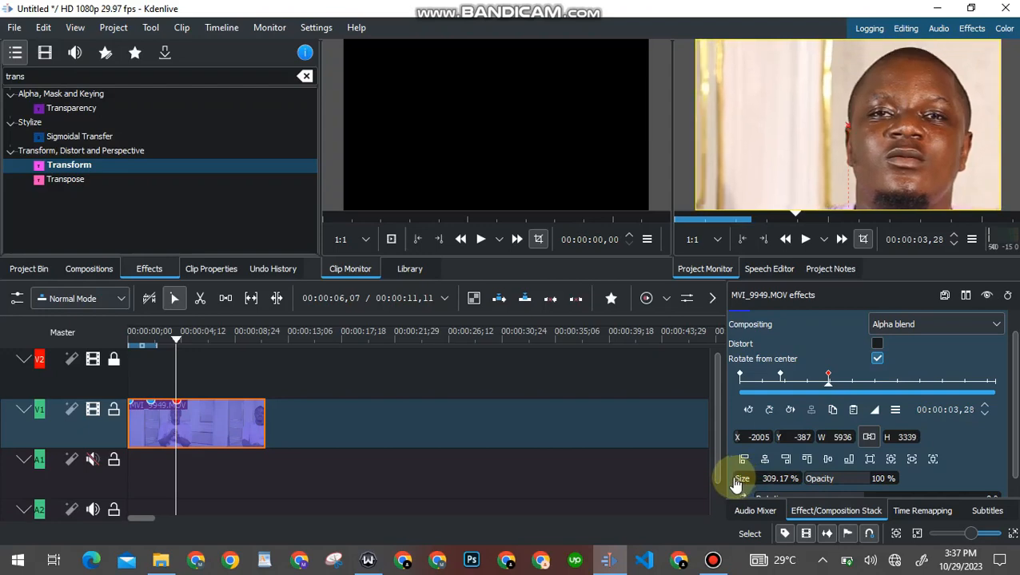
pyautogui.moveTo(737, 483); pyautogui.dragTo(461, 474)
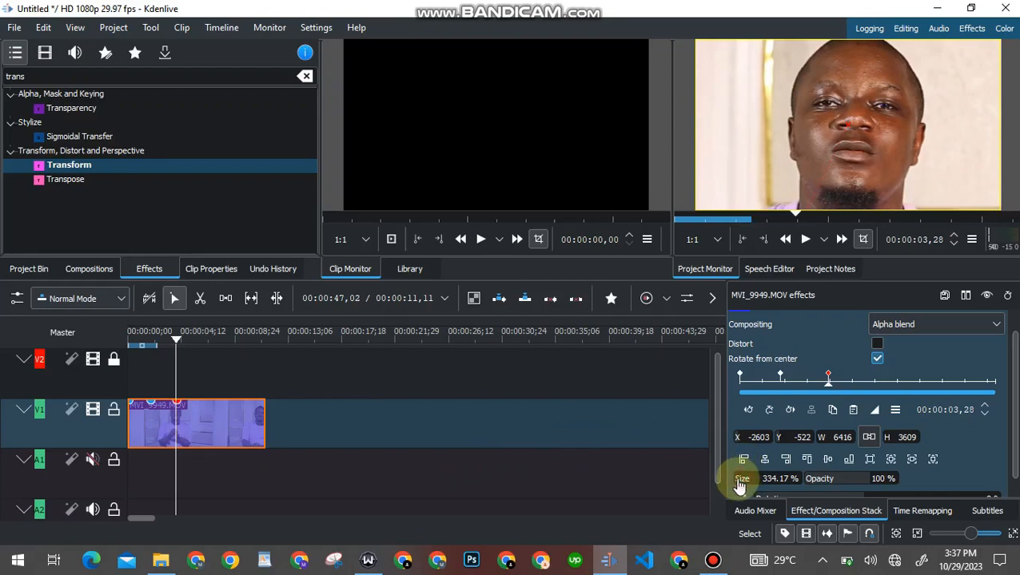
pyautogui.moveTo(735, 485); pyautogui.dragTo(729, 478)
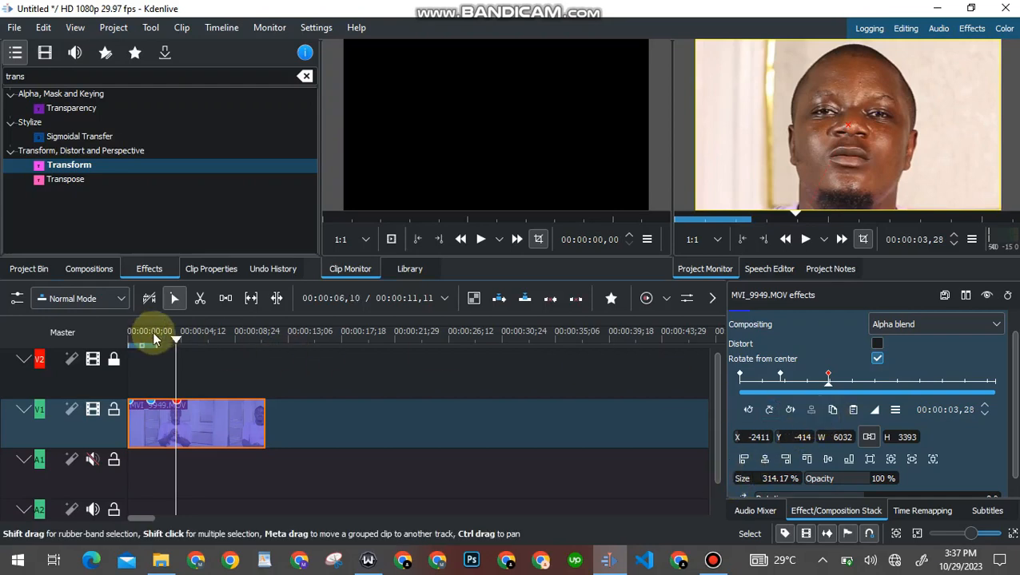
pyautogui.moveTo(175, 342); pyautogui.dragTo(130, 342)
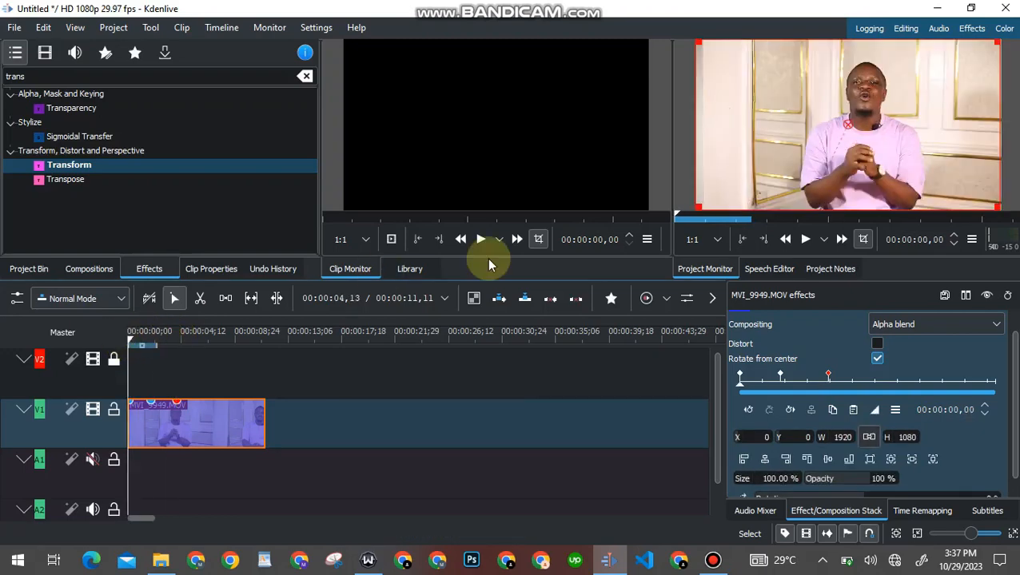
pyautogui.click(805, 239)
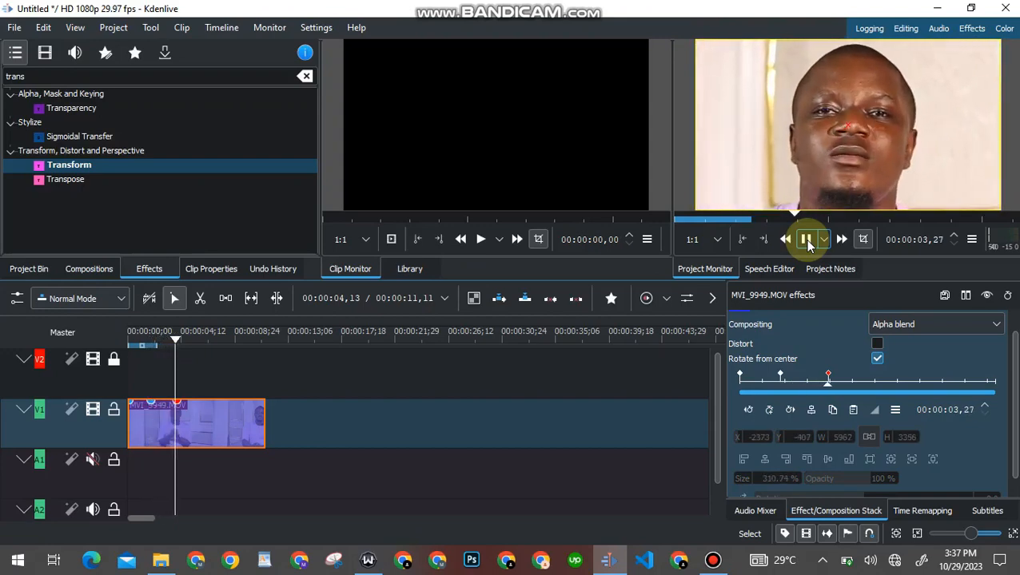
pyautogui.click(805, 239)
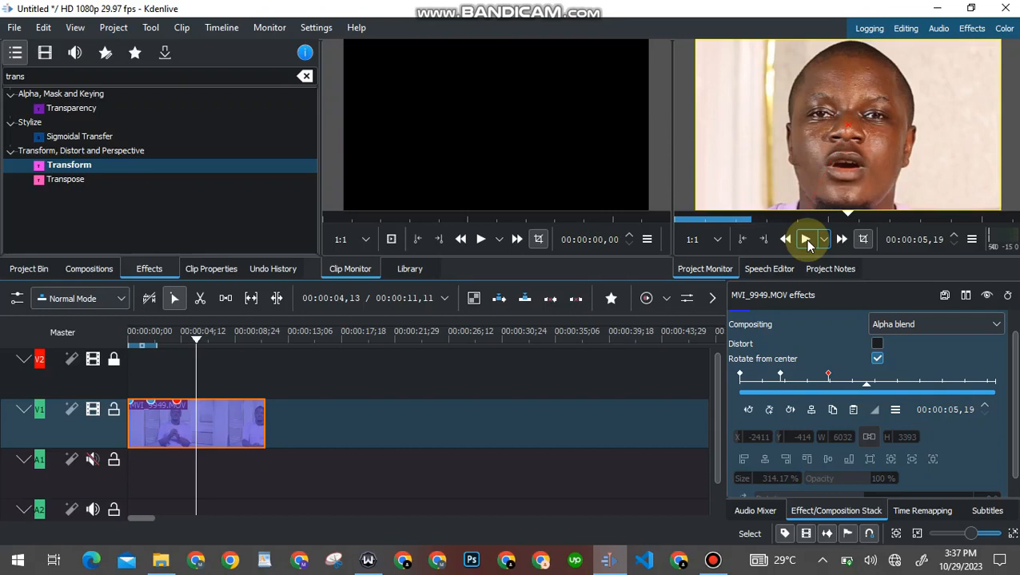
pyautogui.click(876, 360)
pyautogui.click(829, 381)
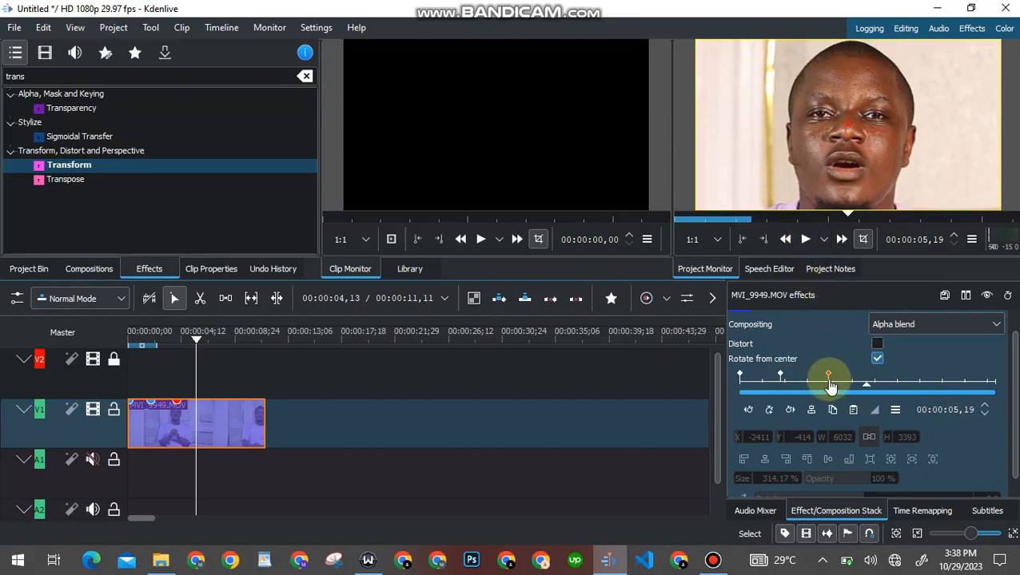
# Move the close-up keyframe back to 00:00:02,04 and rewind to the clip start to preview
pyautogui.moveTo(829, 386); pyautogui.dragTo(790, 388)
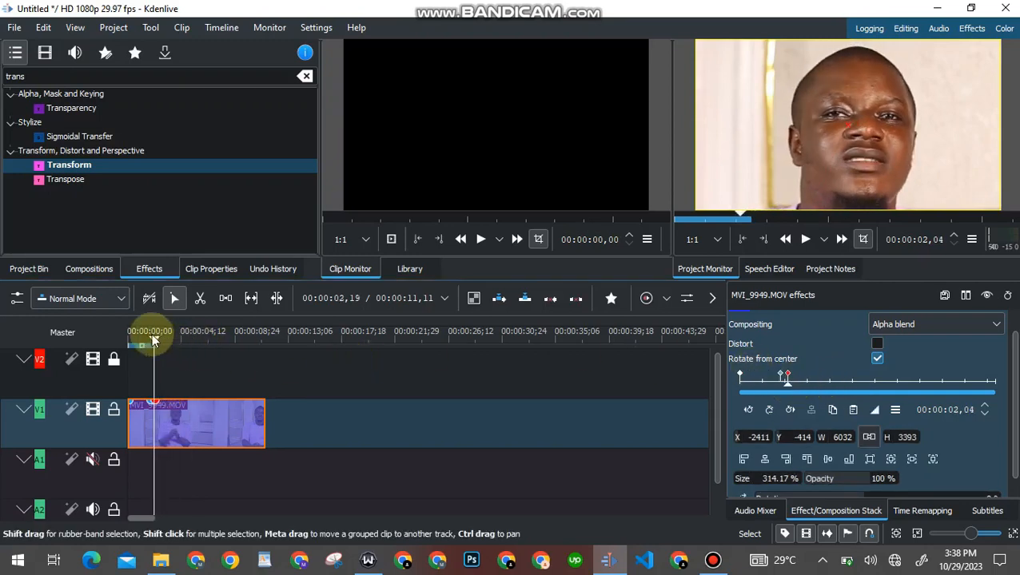
pyautogui.moveTo(154, 339); pyautogui.dragTo(133, 337)
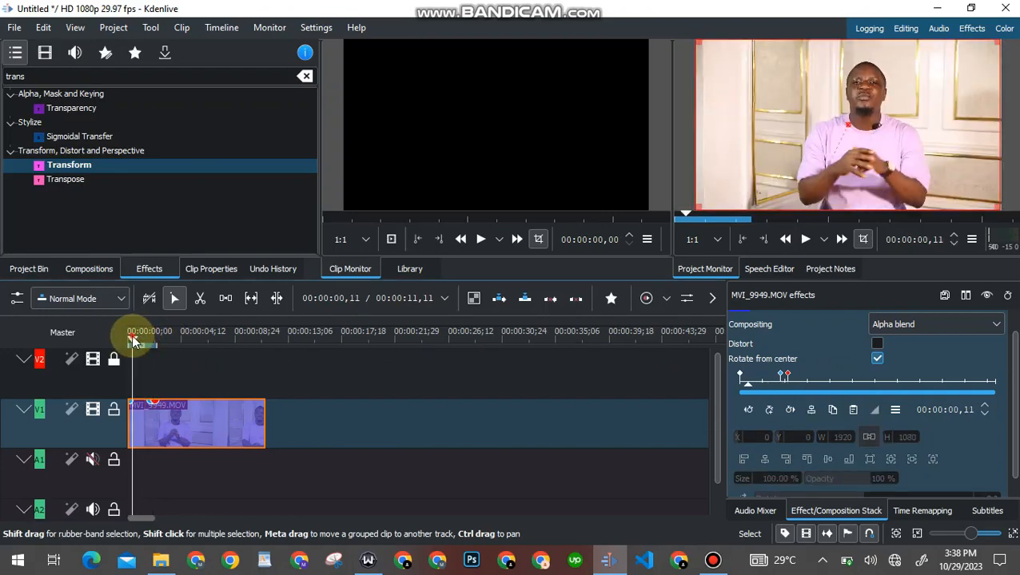
# Stop playback and add a close-up keyframe at 00:00:07,00
pyautogui.click(805, 244)
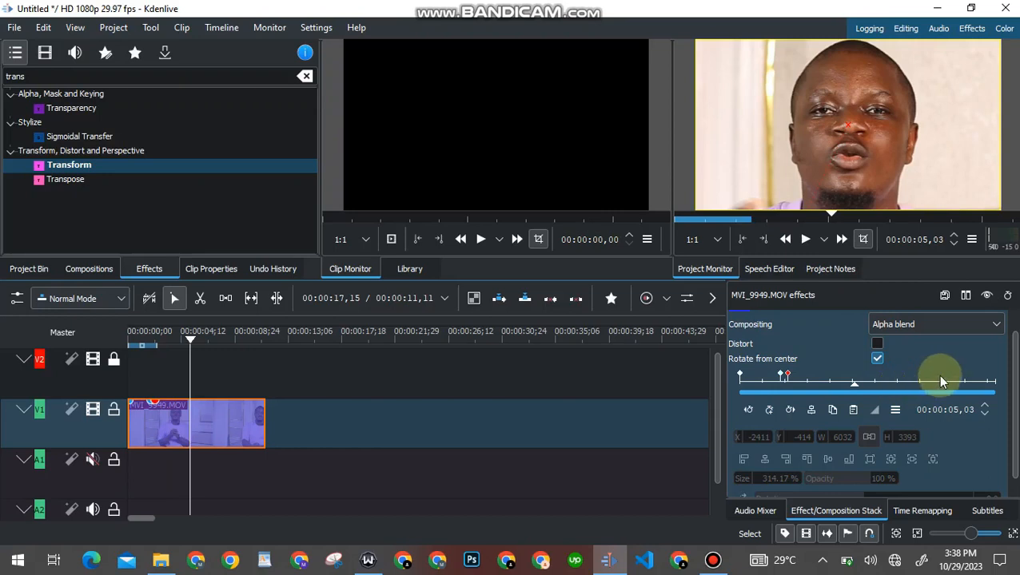
pyautogui.click(897, 383)
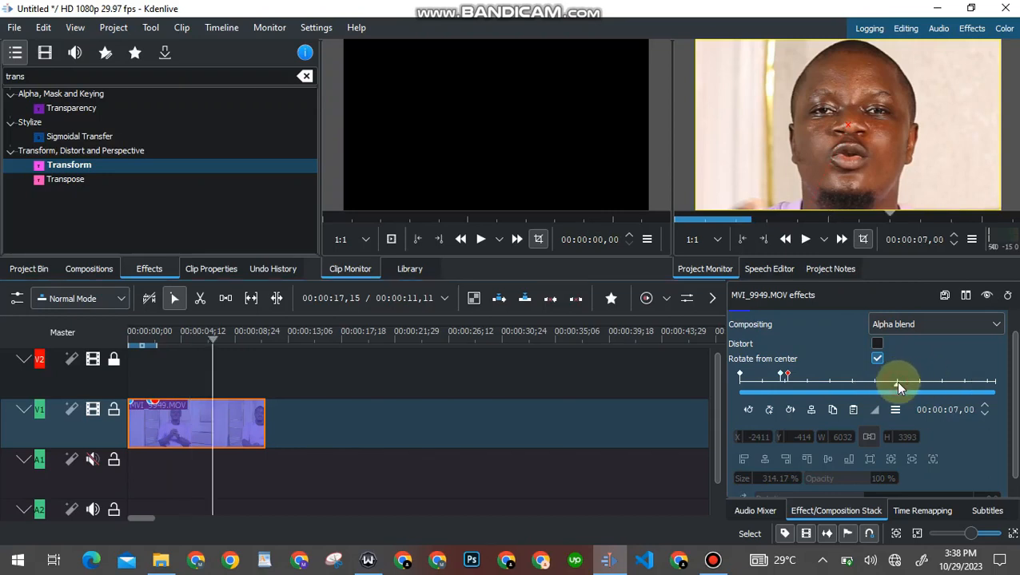
pyautogui.click(769, 411)
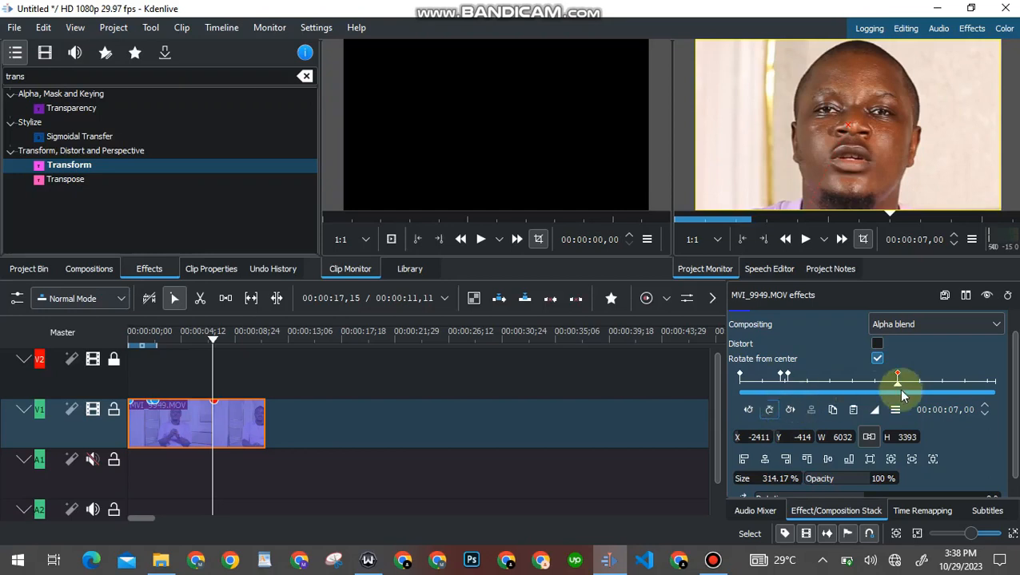
# Add a keyframe at 00:00:08,10, then delete it again
pyautogui.click(928, 384)
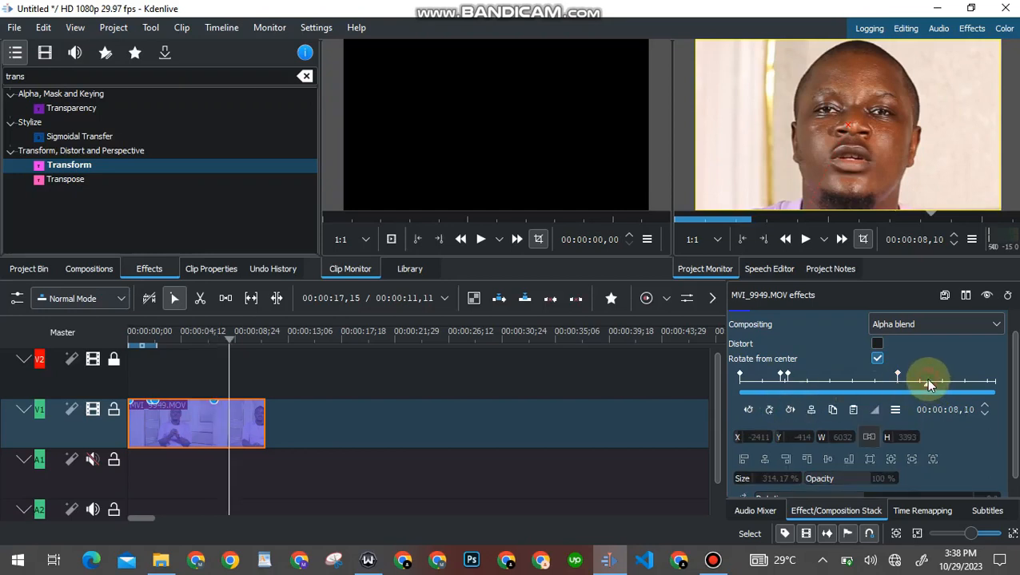
pyautogui.click(769, 410)
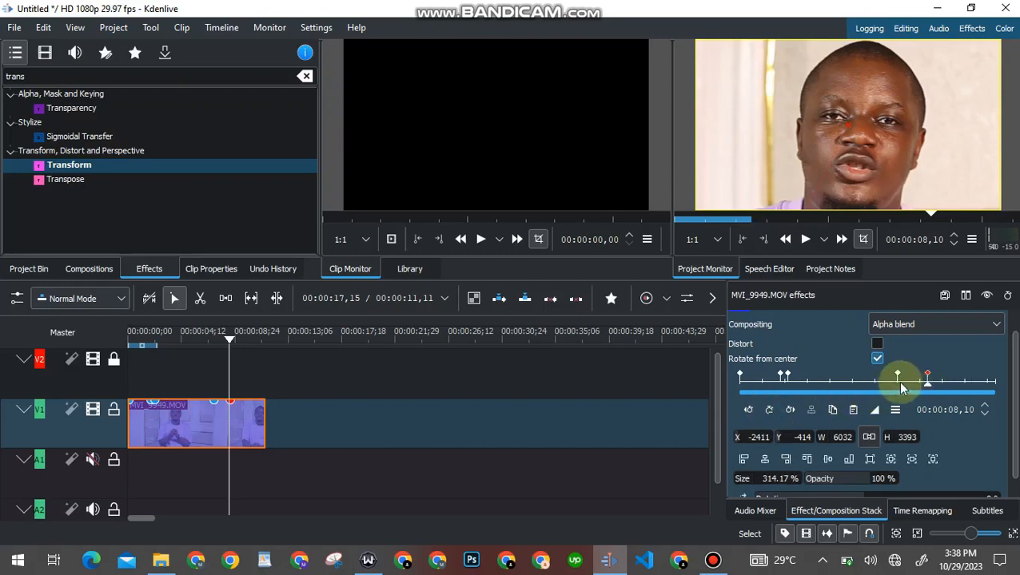
pyautogui.click(748, 410)
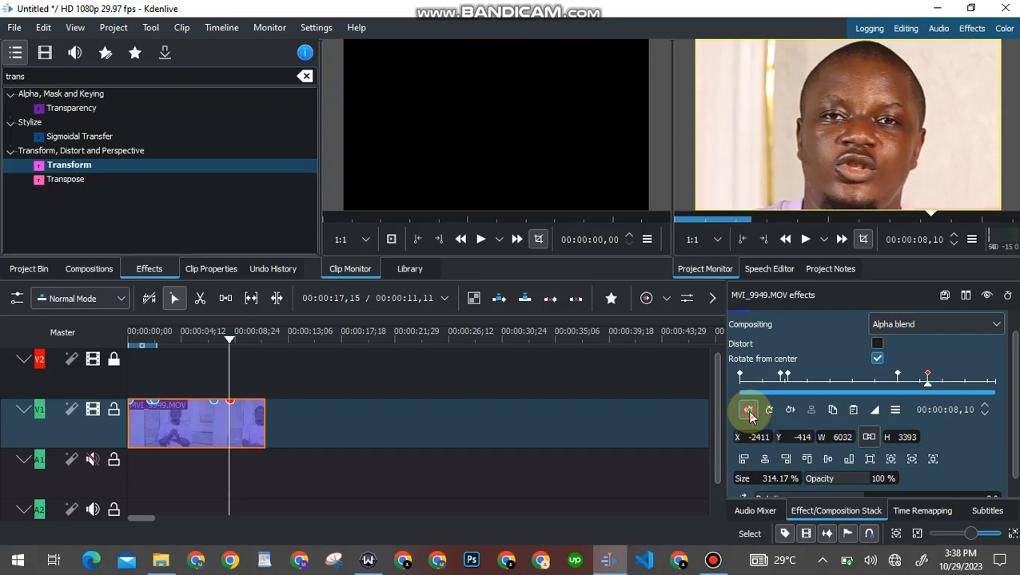
pyautogui.click(928, 381)
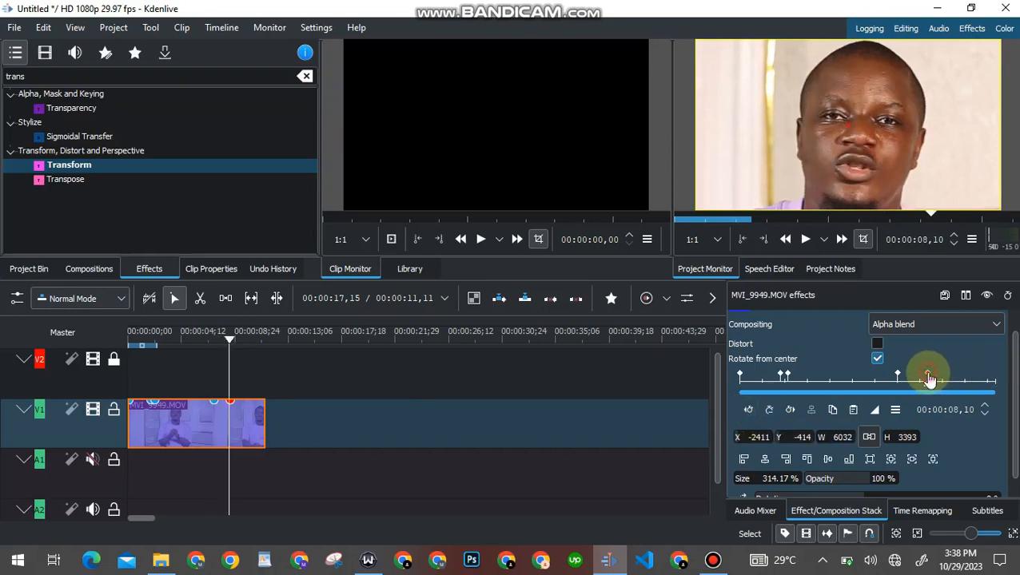
pyautogui.click(769, 410)
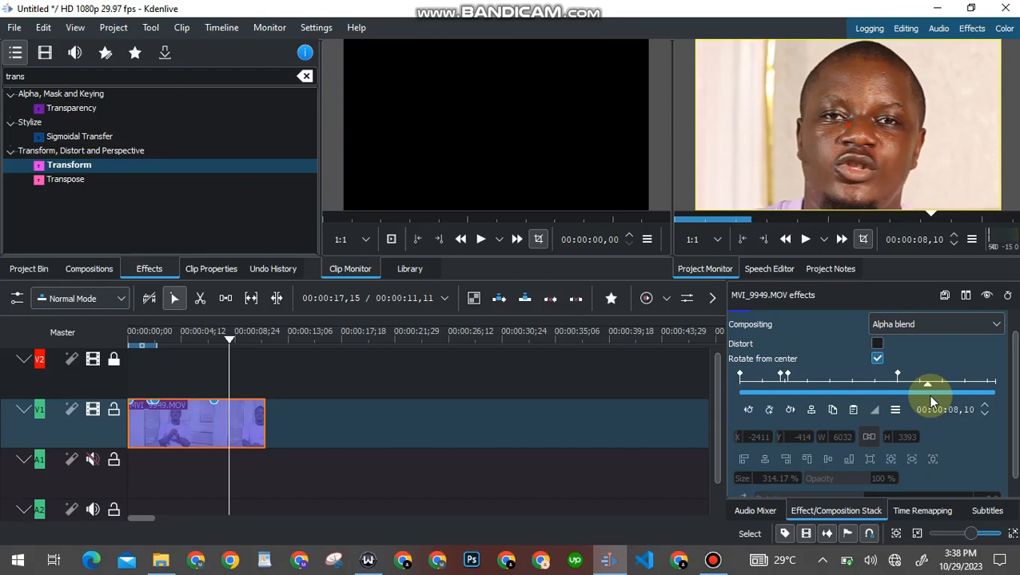
# Paste the first keyframe's full-frame values as a new keyframe at 00:00:08,01 and change its interpolation
pyautogui.click(740, 376)
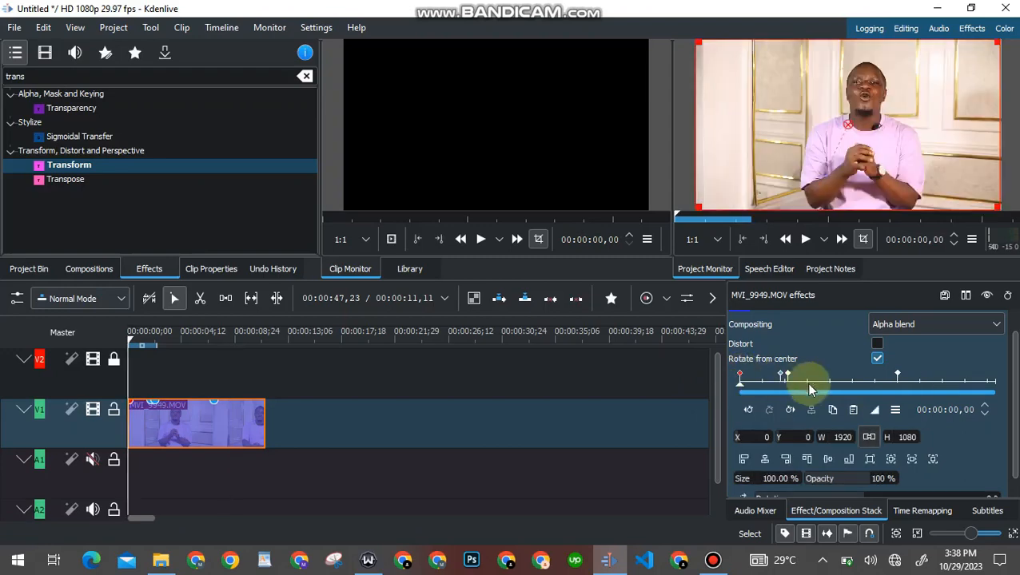
pyautogui.click(832, 411)
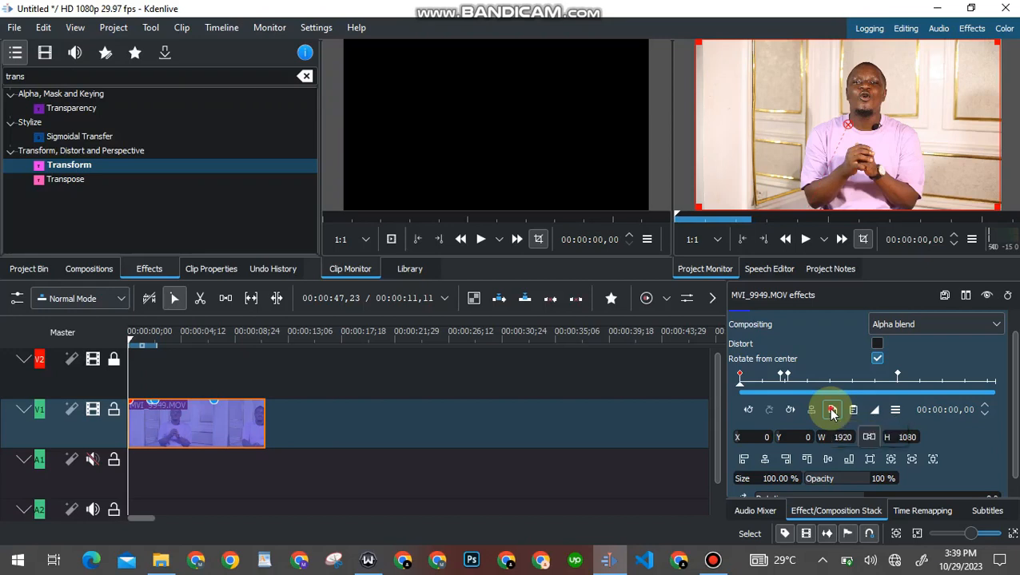
pyautogui.click(919, 381)
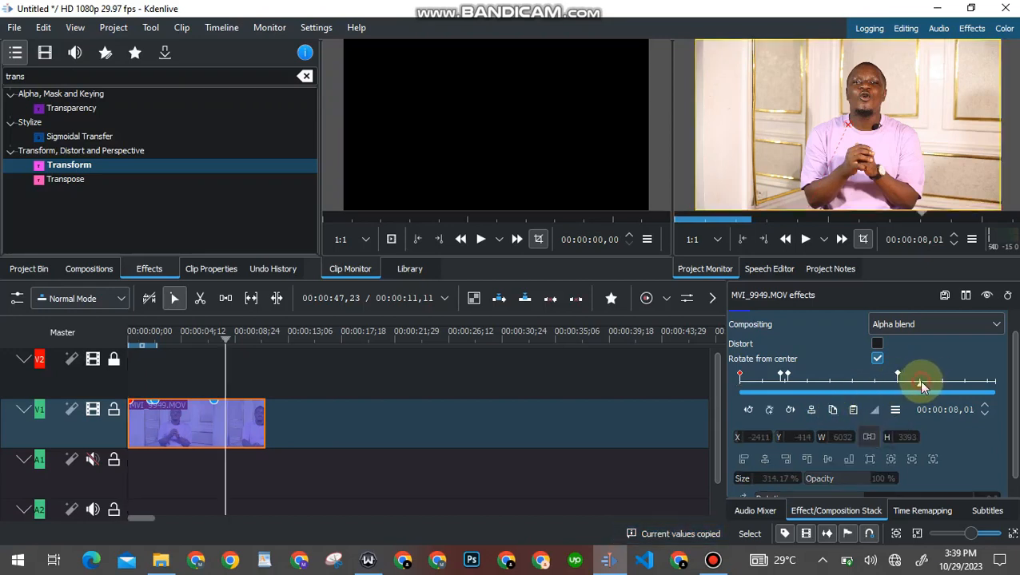
pyautogui.click(854, 410)
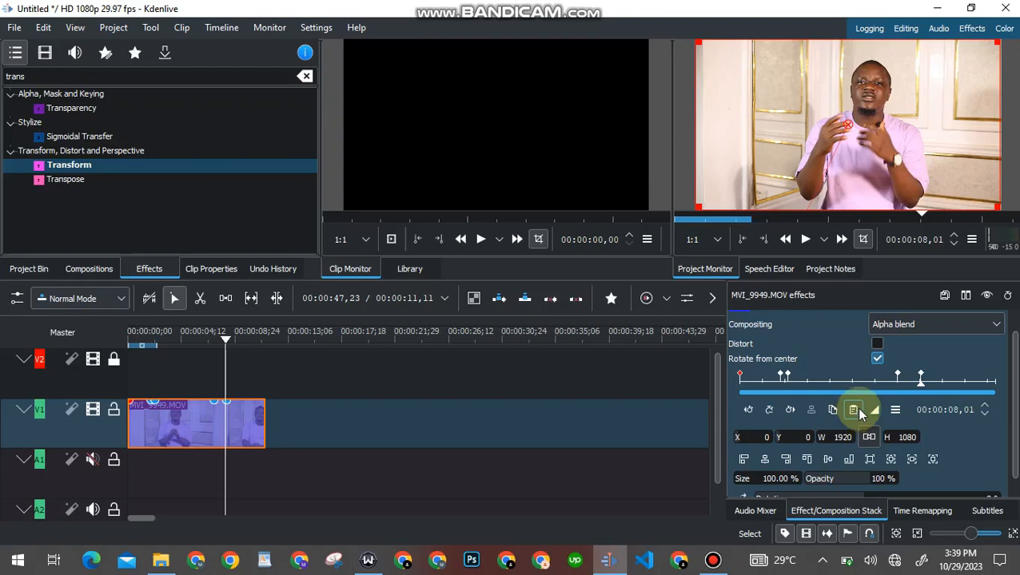
pyautogui.click(921, 377)
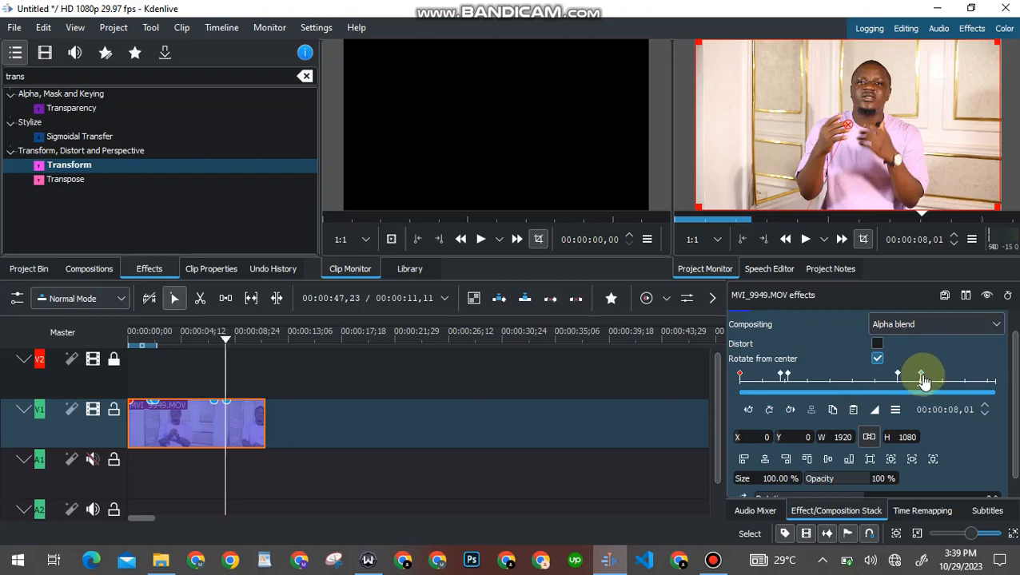
pyautogui.click(871, 411)
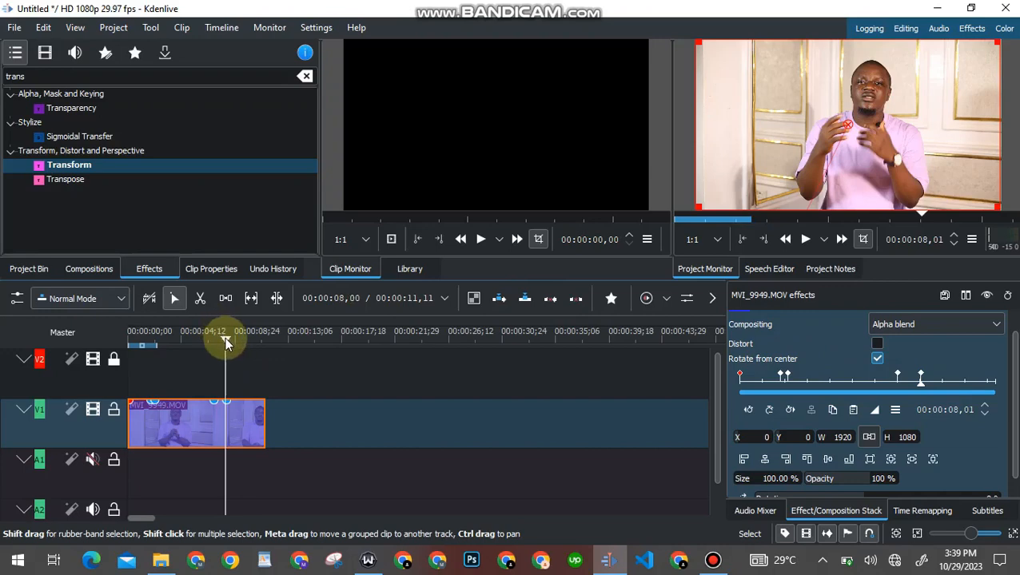
pyautogui.moveTo(227, 342); pyautogui.dragTo(204, 339)
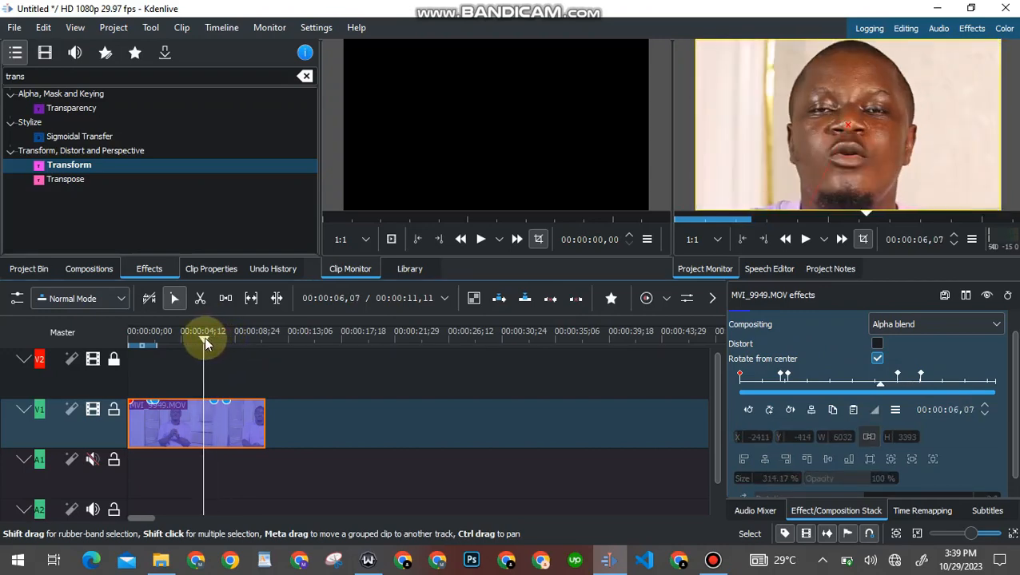
pyautogui.click(805, 239)
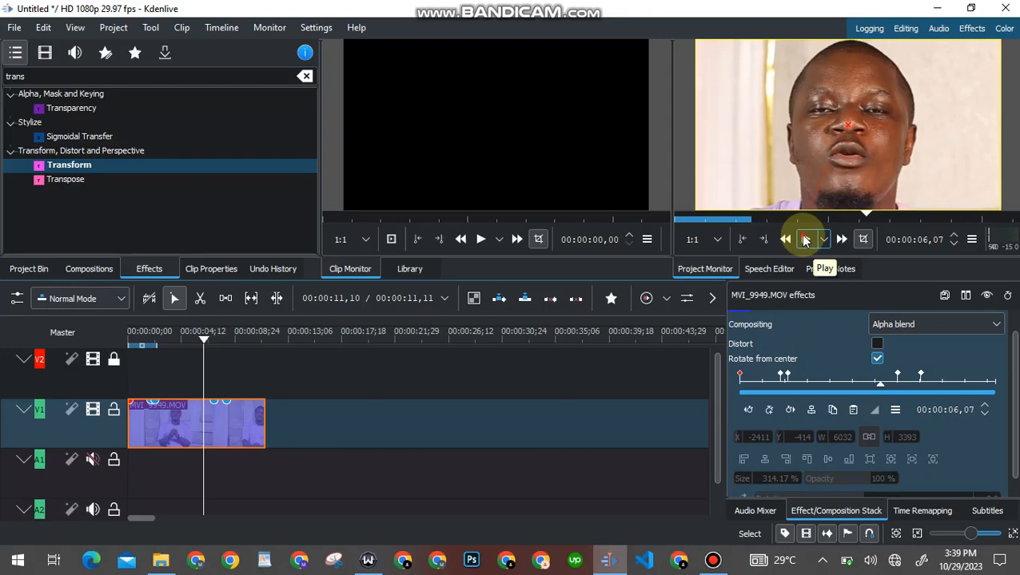
pyautogui.click(806, 240)
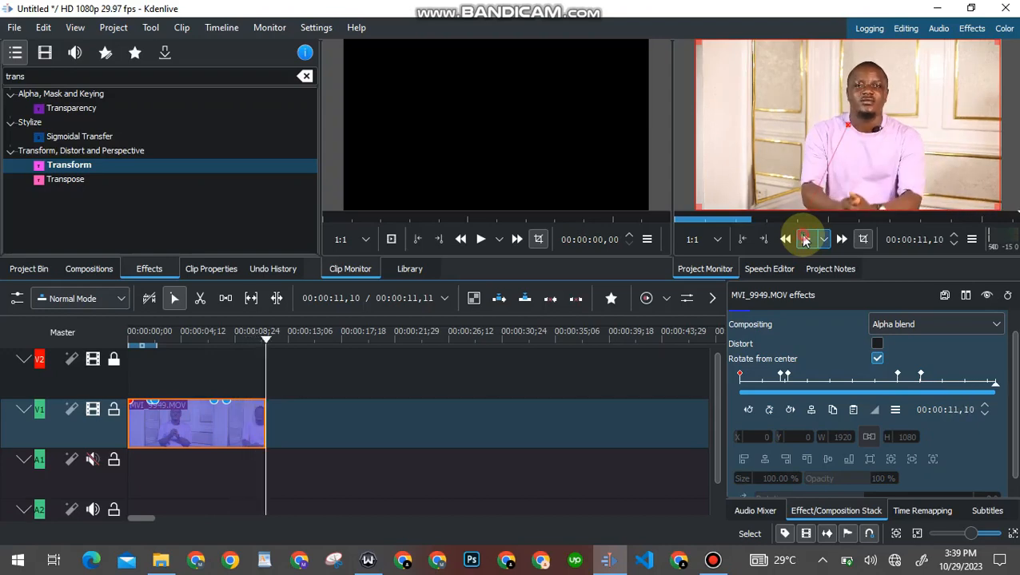
pyautogui.moveTo(266, 337); pyautogui.dragTo(137, 344)
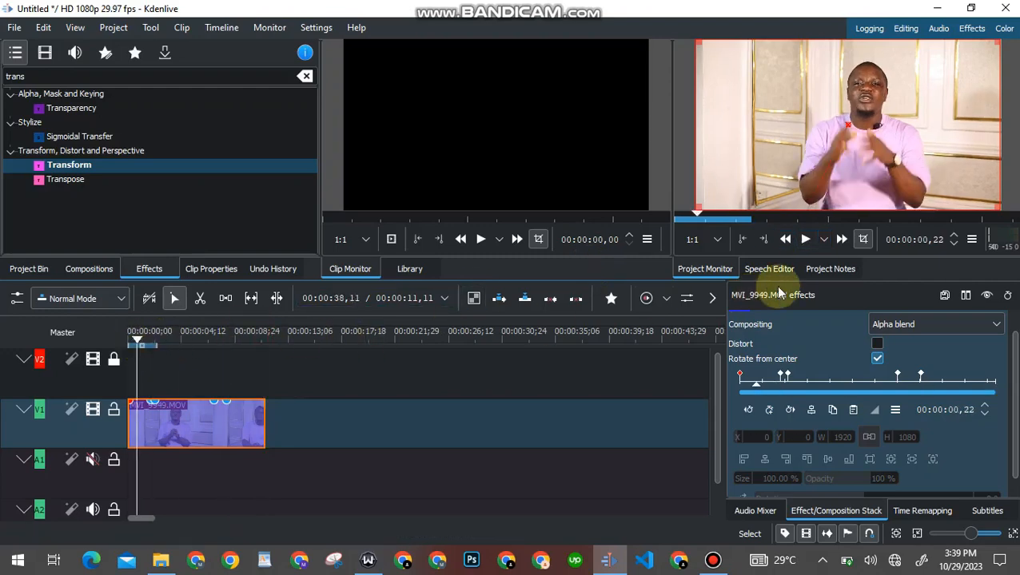
pyautogui.click(804, 247)
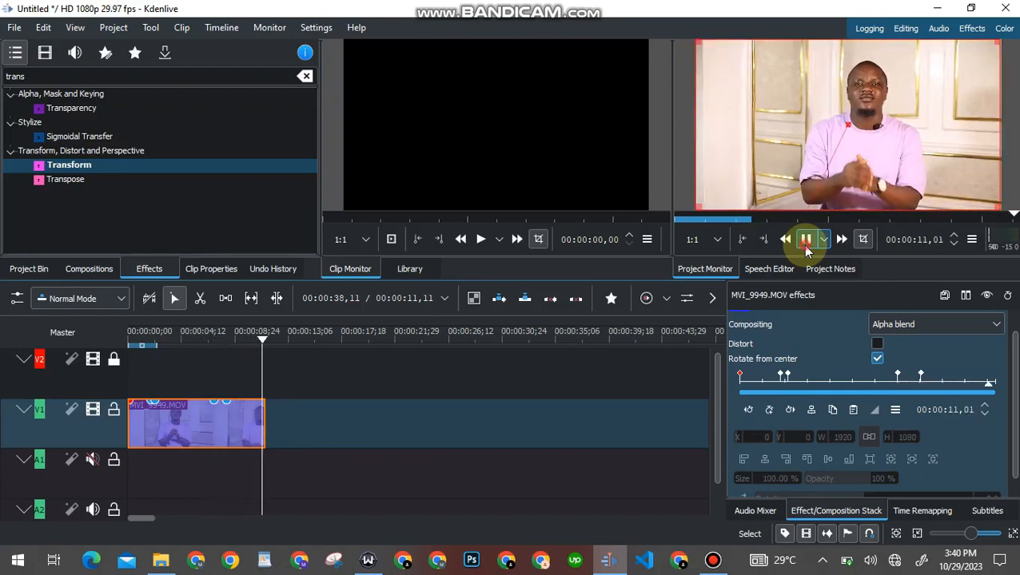
pyautogui.click(803, 245)
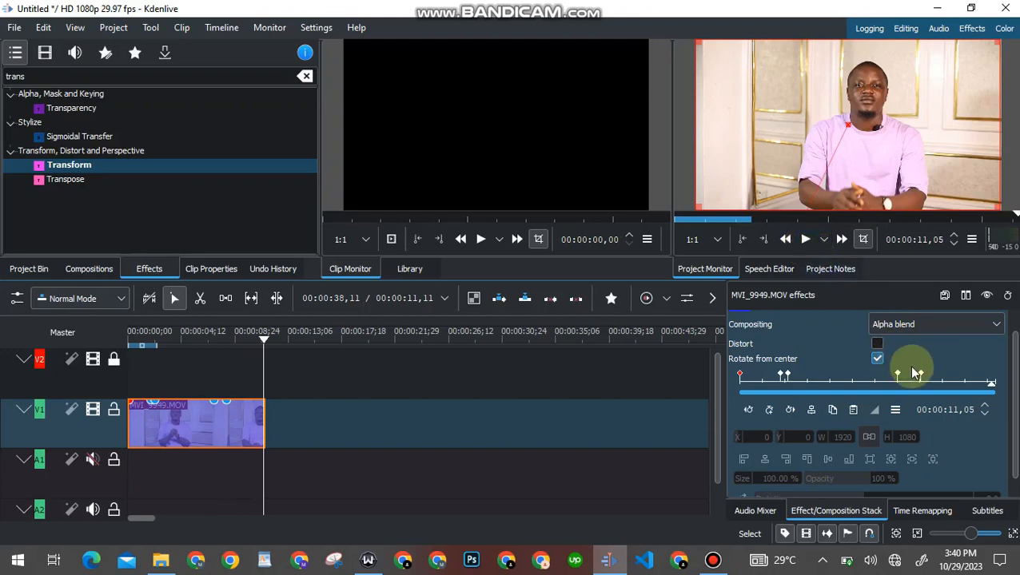
# Move the full-frame keyframe to 00:00:07,13 and preview playback from about five seconds
pyautogui.moveTo(920, 375); pyautogui.dragTo(909, 376)
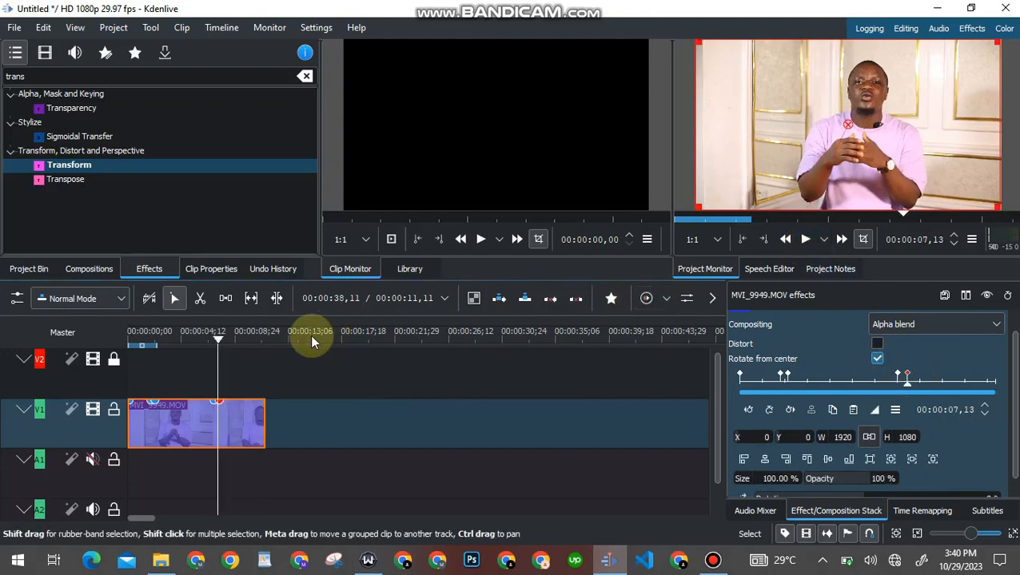
pyautogui.click(192, 339)
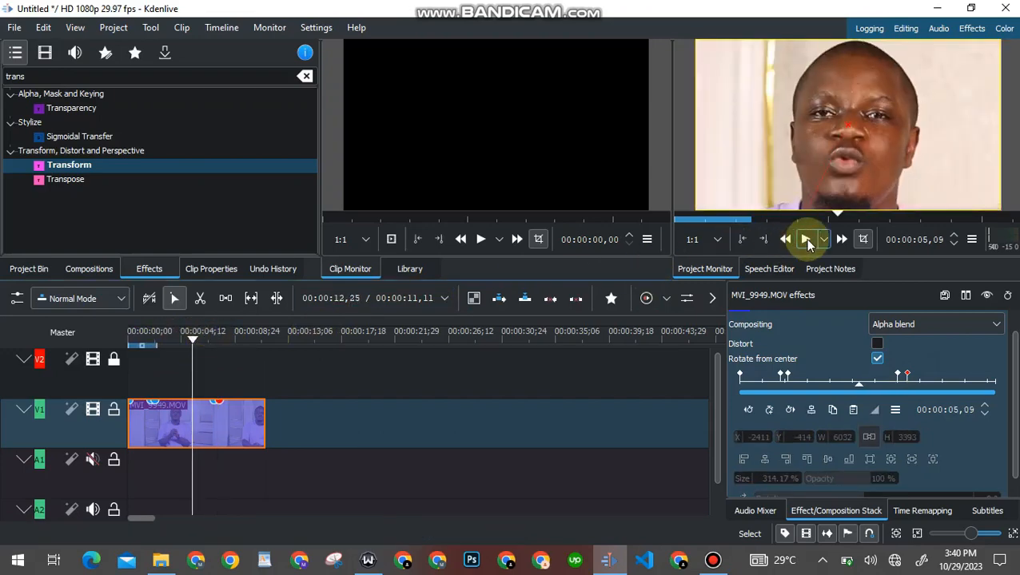
pyautogui.click(807, 239)
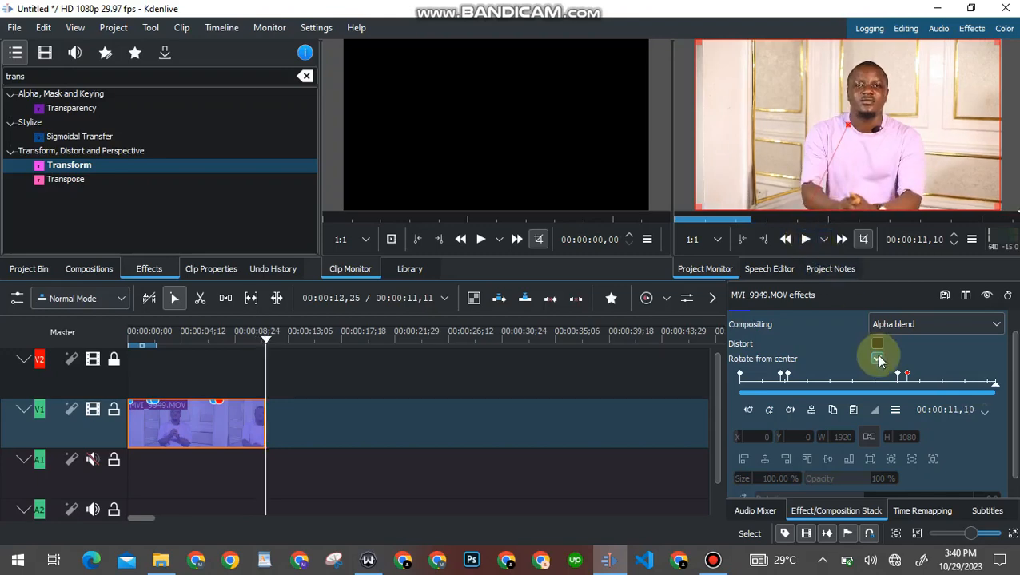
# Rewind the effect ruler to 01,05 and bring the Bandicam window to the front
pyautogui.moveTo(973, 379); pyautogui.dragTo(768, 379)
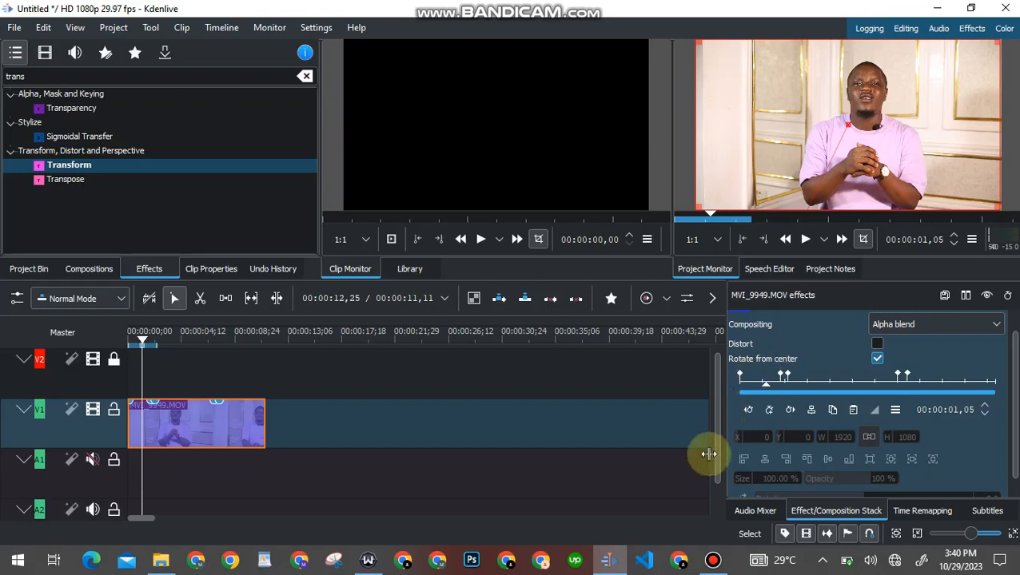
pyautogui.click(713, 561)
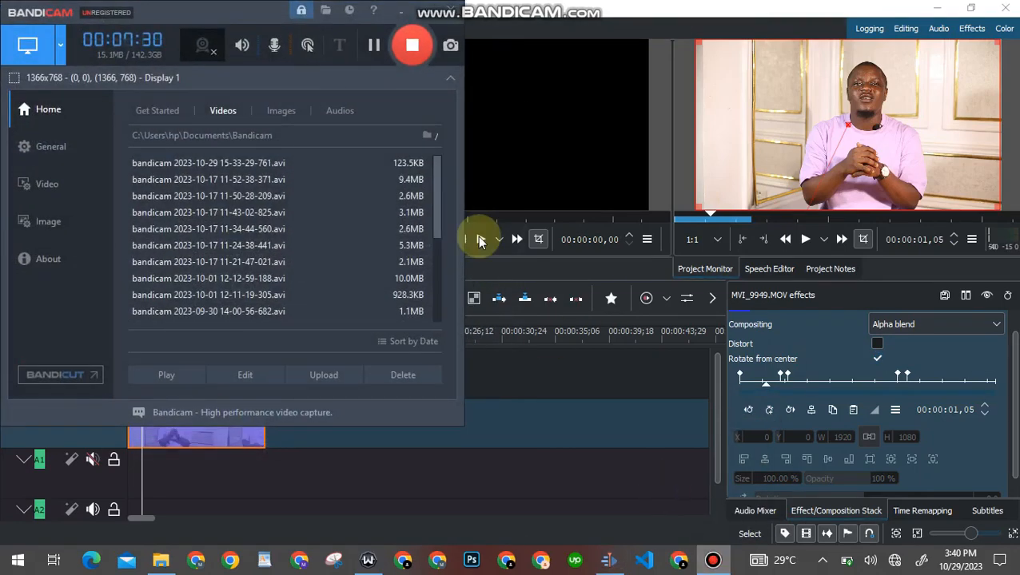